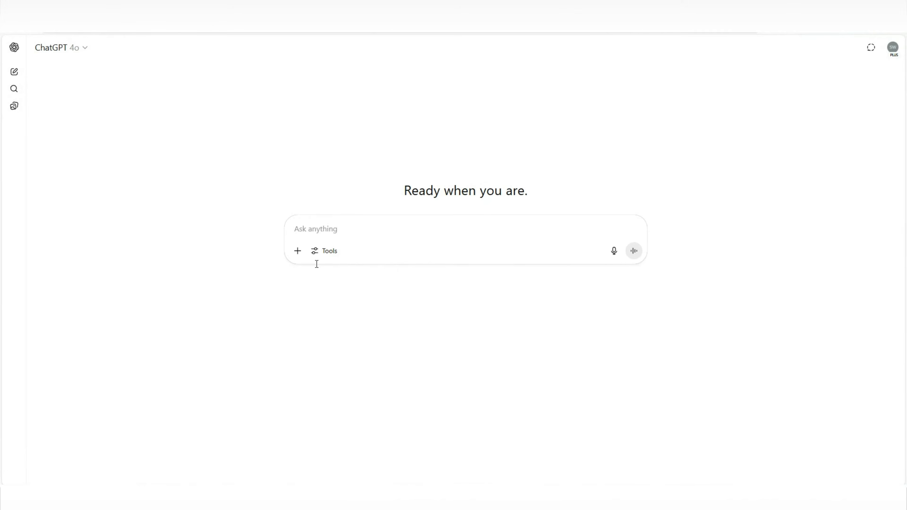
Step: Generate a black-and-white, kid-friendly 24x36 inch coloring poster of a large central teddy bear surrounded by smaller bears and doodles, with thick outlines and no shading
{"action": "right_click", "coordinate": [320, 229]}
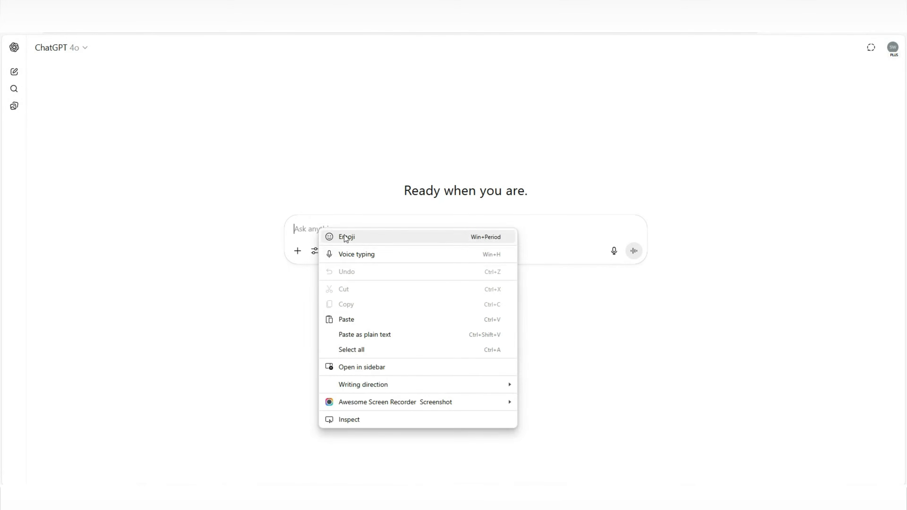
{"action": "left_click", "coordinate": [360, 321]}
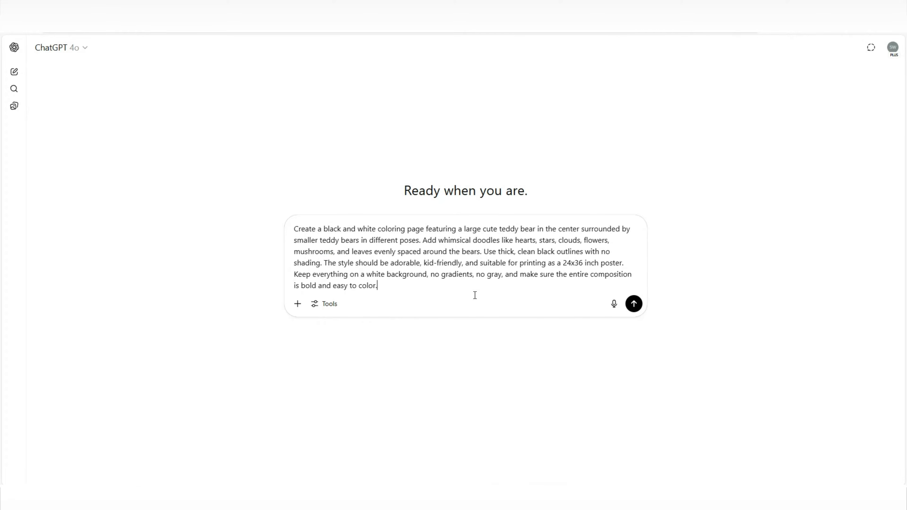
{"action": "left_click", "coordinate": [634, 304]}
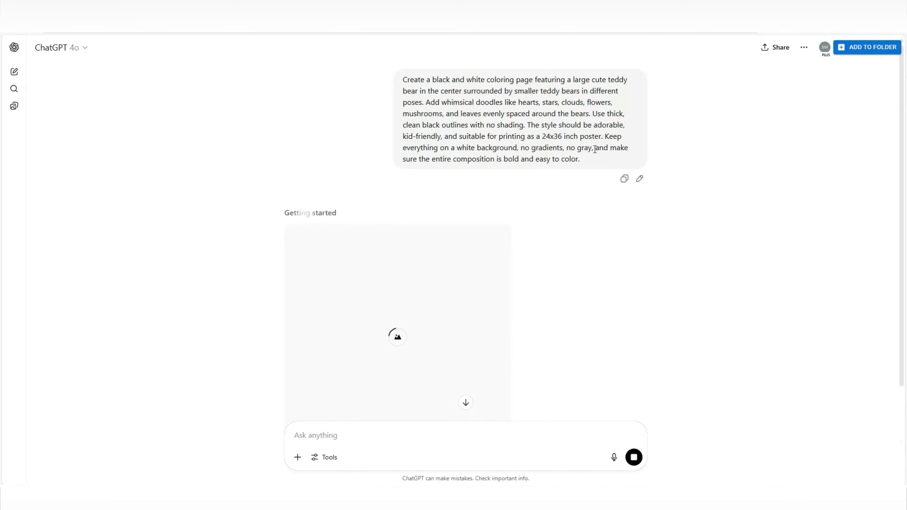
{"action": "scroll", "coordinate": [589, 185], "scroll_direction": "down", "scroll_amount": 2}
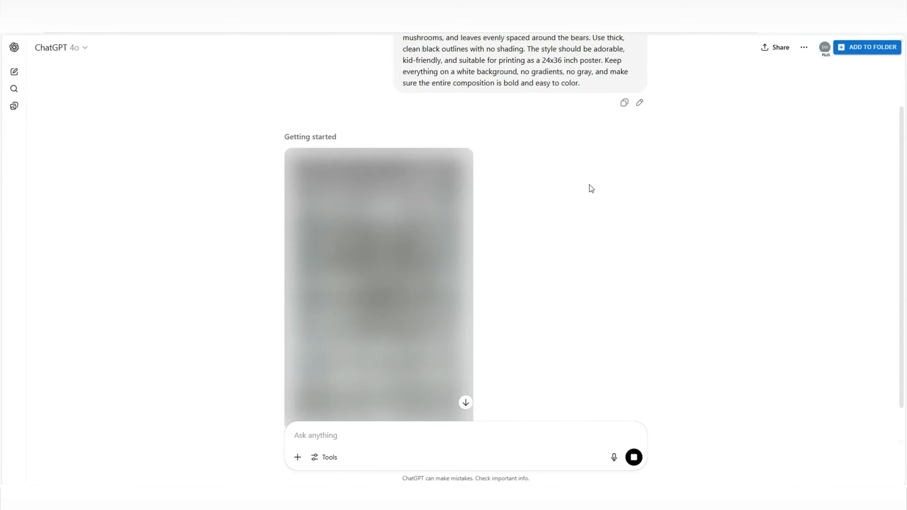
{"action": "scroll", "coordinate": [590, 189], "scroll_direction": "down", "scroll_amount": 1}
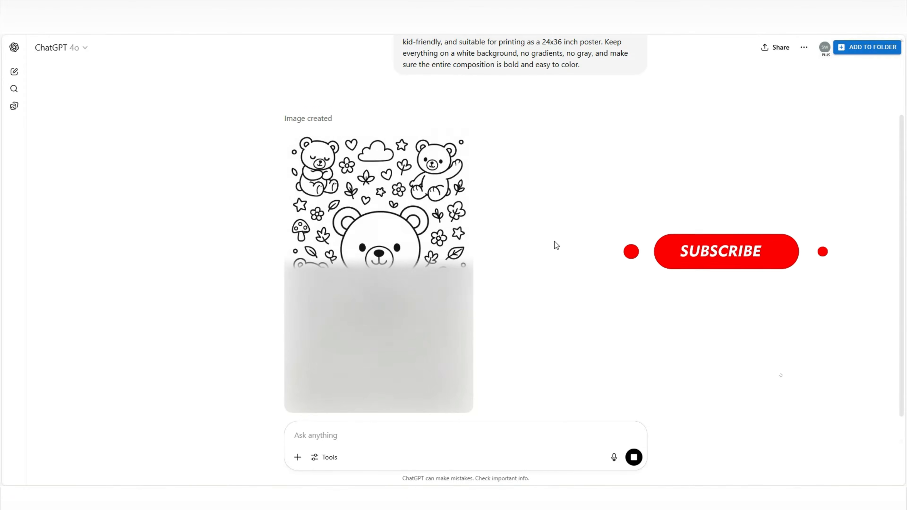
{"action": "left_click", "coordinate": [414, 267]}
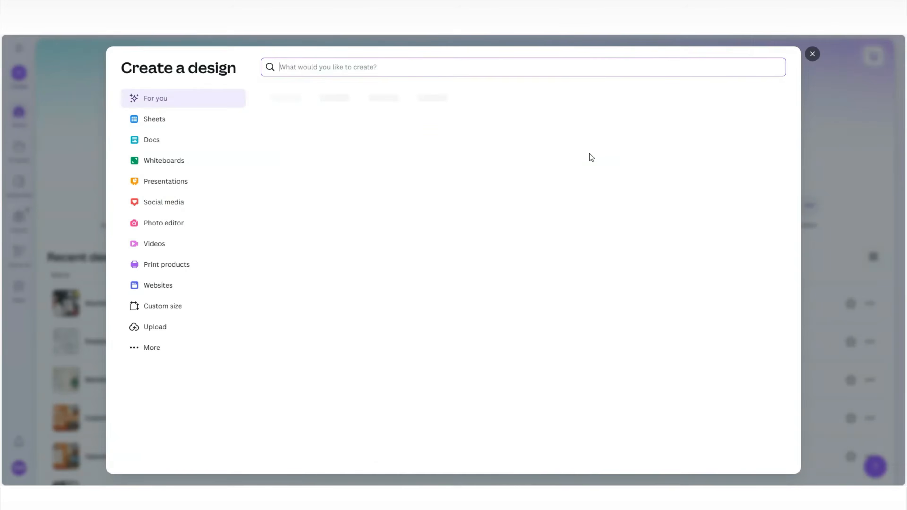
Step: In Canva, create a new custom-size design in inches measuring 24 × 36 in
{"action": "left_click", "coordinate": [185, 306]}
{"action": "left_click", "coordinate": [492, 116]}
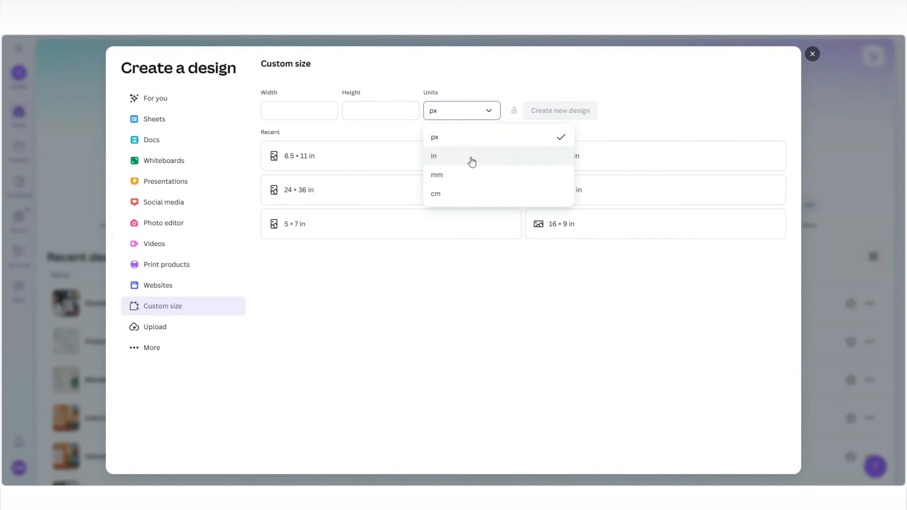
{"action": "left_click", "coordinate": [472, 156]}
{"action": "left_click", "coordinate": [303, 109]}
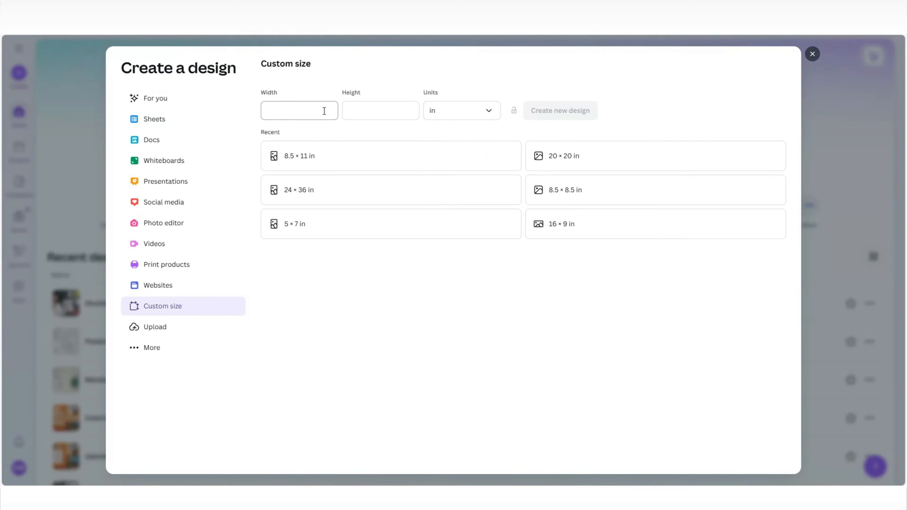
{"action": "left_click", "coordinate": [434, 183]}
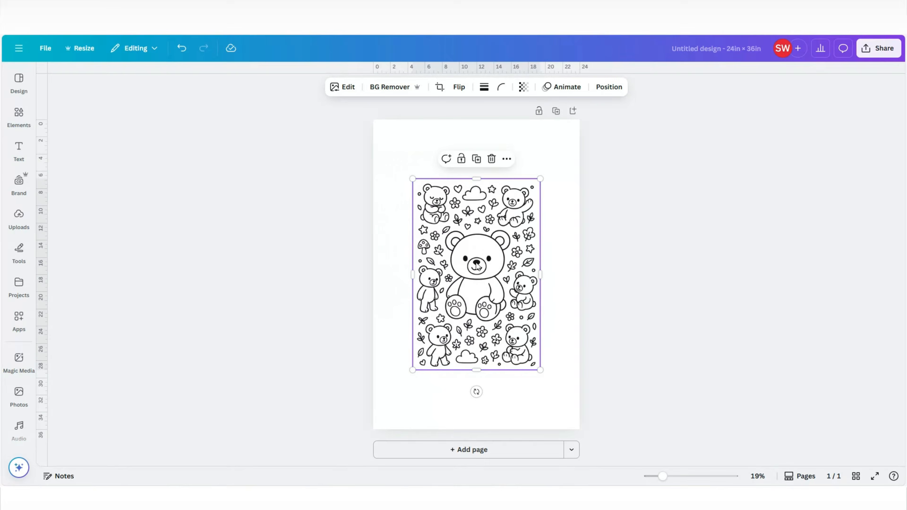
Step: Enlarge the teddy bear image to cover the whole 24 × 36 in page and inspect its outlines up close
{"action": "left_click_drag", "start_coordinate": [478, 266], "coordinate": [439, 207]}
{"action": "left_click_drag", "start_coordinate": [502, 311], "coordinate": [600, 419]}
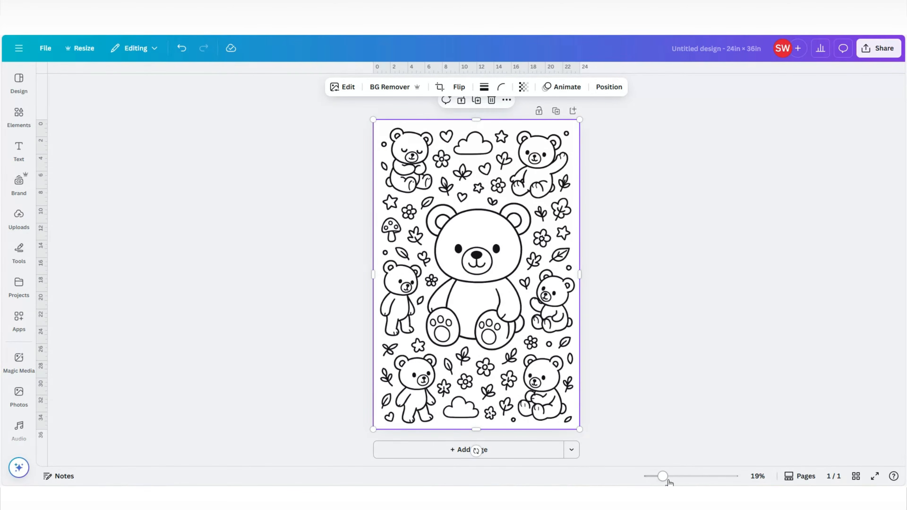
{"action": "left_click_drag", "start_coordinate": [662, 476], "coordinate": [675, 476]}
{"action": "scroll", "coordinate": [713, 332], "scroll_direction": "up", "scroll_amount": 4}
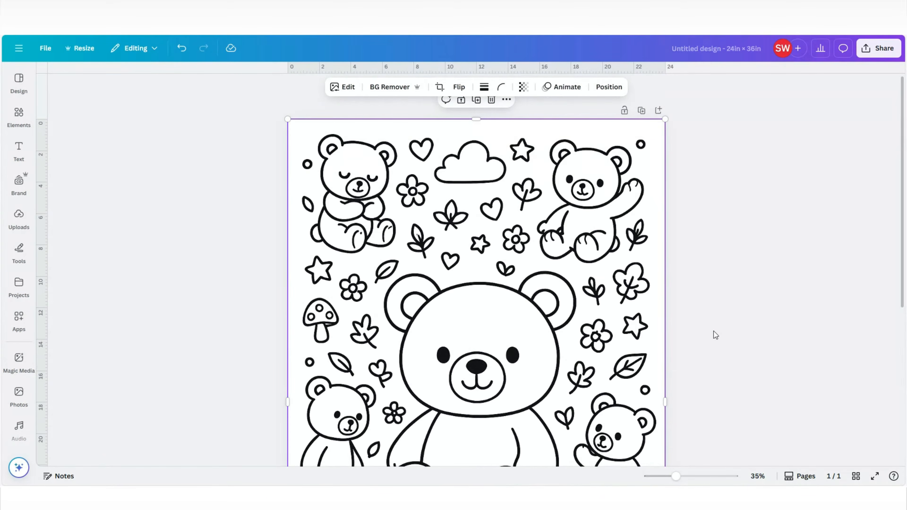
{"action": "scroll", "coordinate": [714, 331], "scroll_direction": "down", "scroll_amount": 6}
{"action": "scroll", "coordinate": [713, 331], "scroll_direction": "up", "scroll_amount": 6}
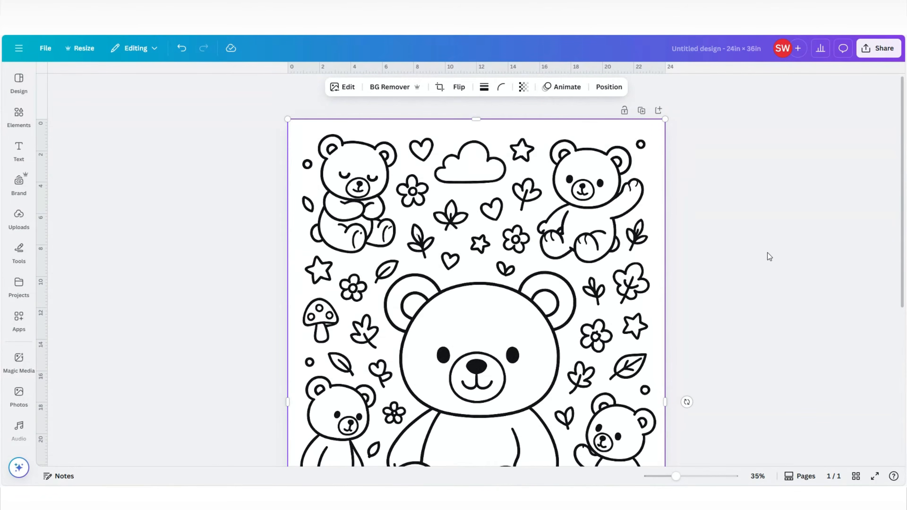
{"action": "scroll", "coordinate": [745, 268], "scroll_direction": "down", "scroll_amount": 5}
{"action": "scroll", "coordinate": [729, 363], "scroll_direction": "down", "scroll_amount": 3}
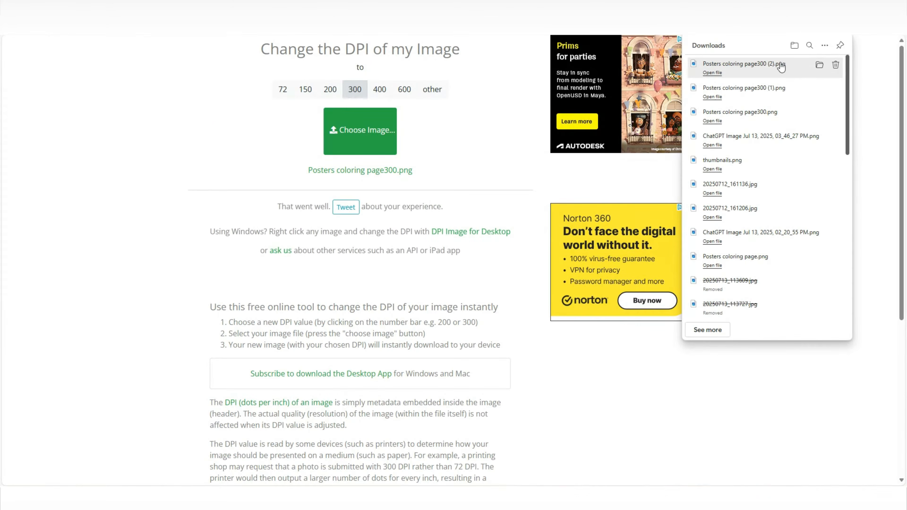
Step: Preview the downloaded Posters coloring page300 (2).png and fill a new second page of the poster design with that teddy bear image
{"action": "left_click", "coordinate": [712, 74]}
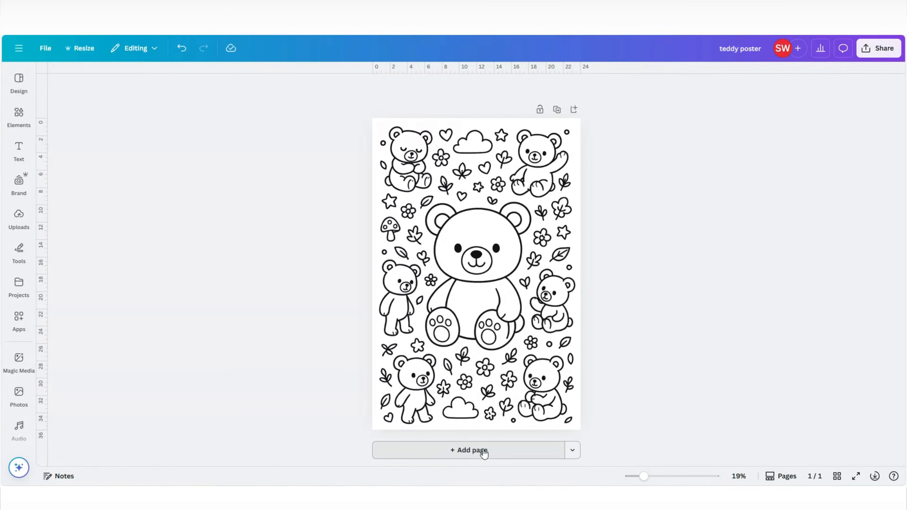
{"action": "left_click", "coordinate": [483, 450]}
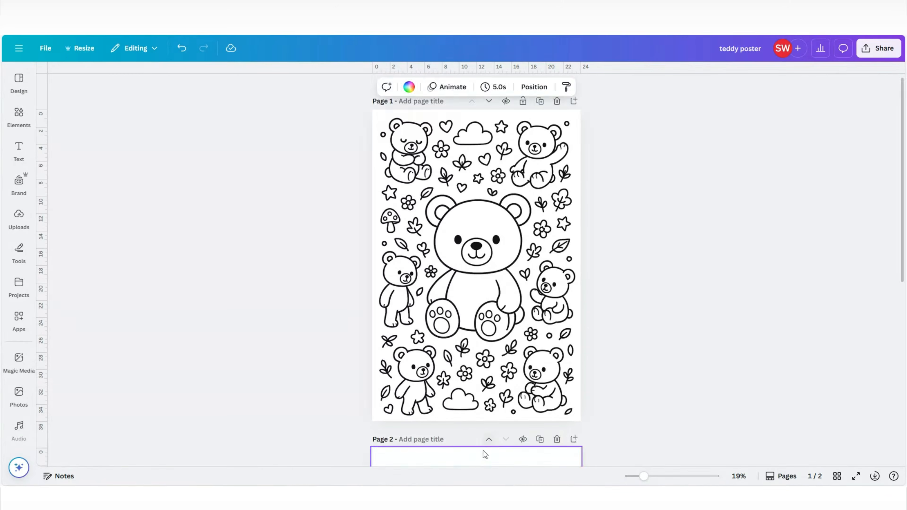
{"action": "left_click_drag", "start_coordinate": [505, 316], "coordinate": [584, 423]}
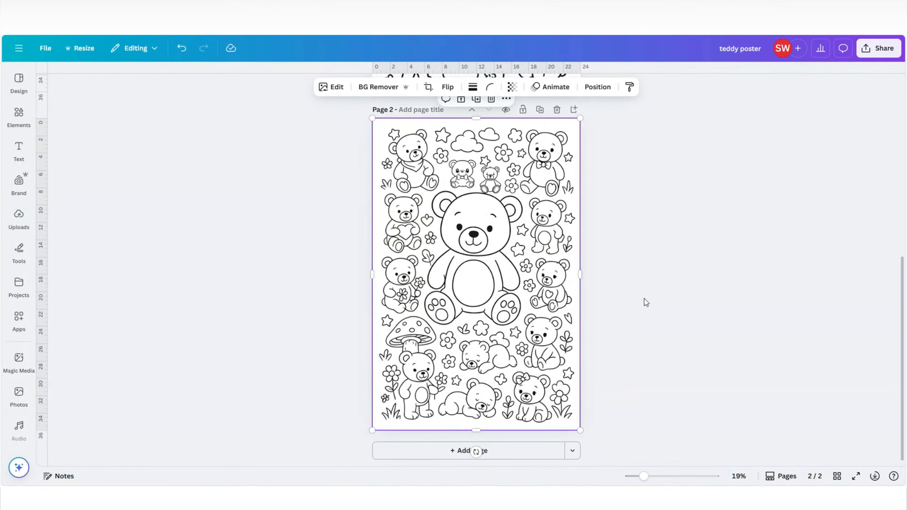
Step: Delete the first page of the poster design and download the remaining page as a PDF Print file
{"action": "scroll", "coordinate": [642, 306], "scroll_direction": "up", "scroll_amount": 10}
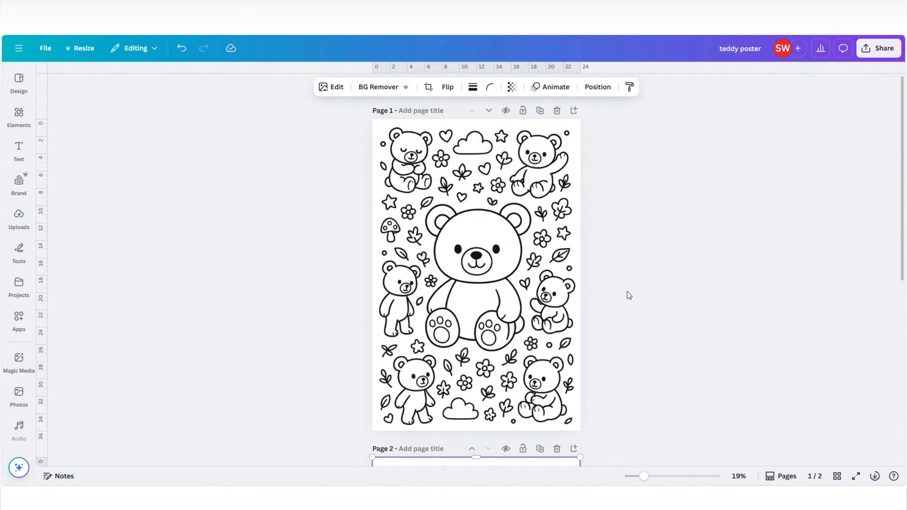
{"action": "left_click", "coordinate": [556, 110]}
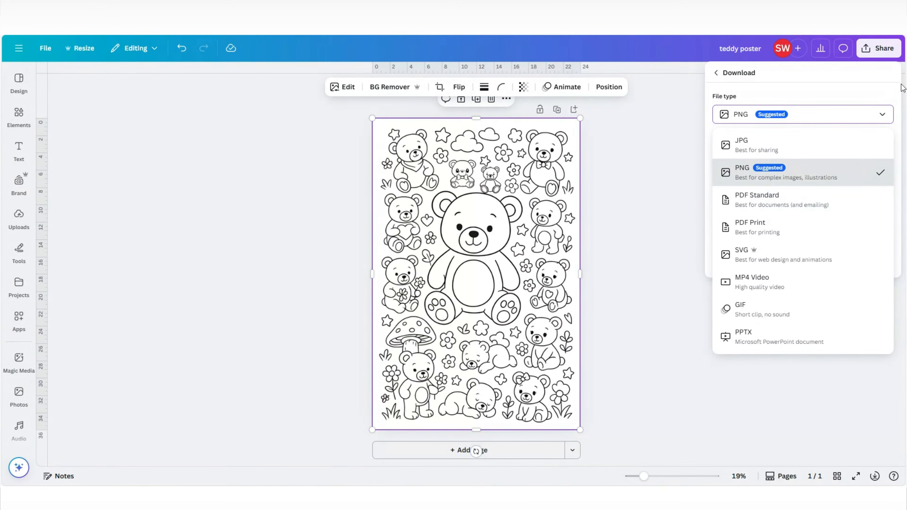
{"action": "left_click", "coordinate": [760, 229]}
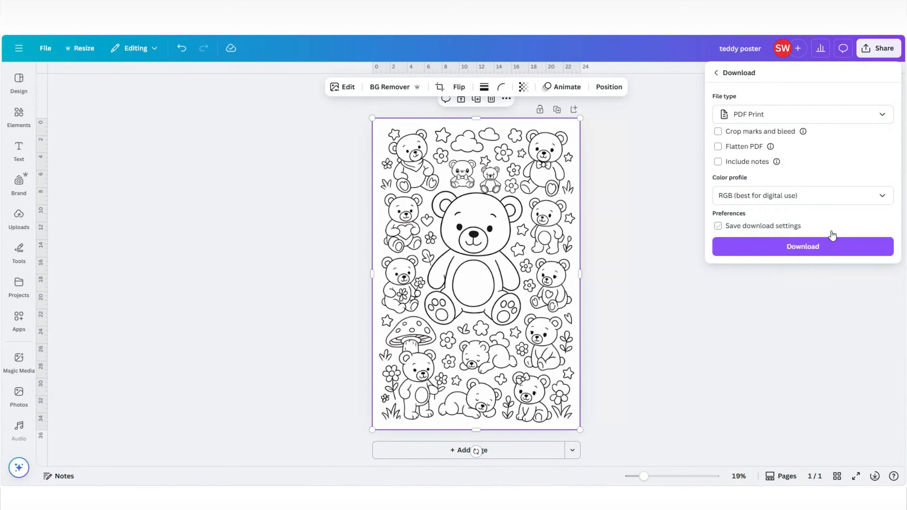
{"action": "left_click", "coordinate": [821, 244]}
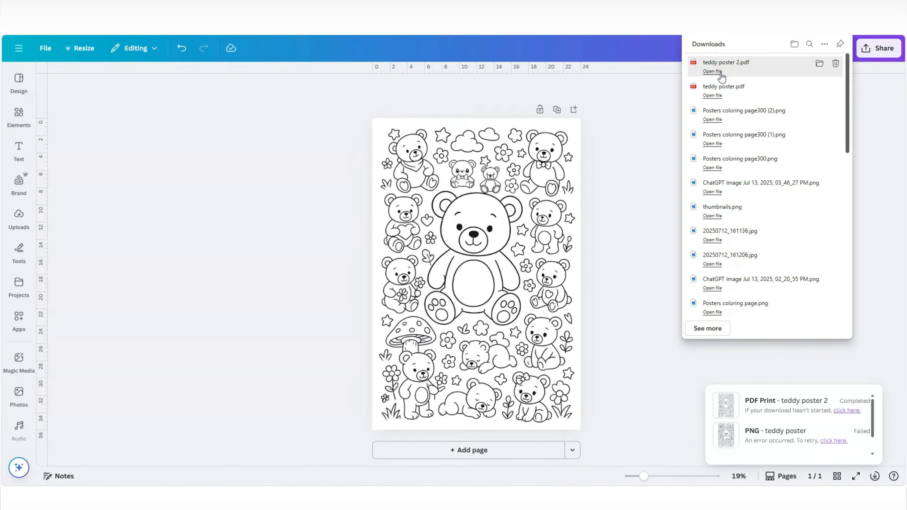
Step: Open the downloaded teddy poster 2.pdf and examine the line quality across the whole page
{"action": "left_click", "coordinate": [720, 74]}
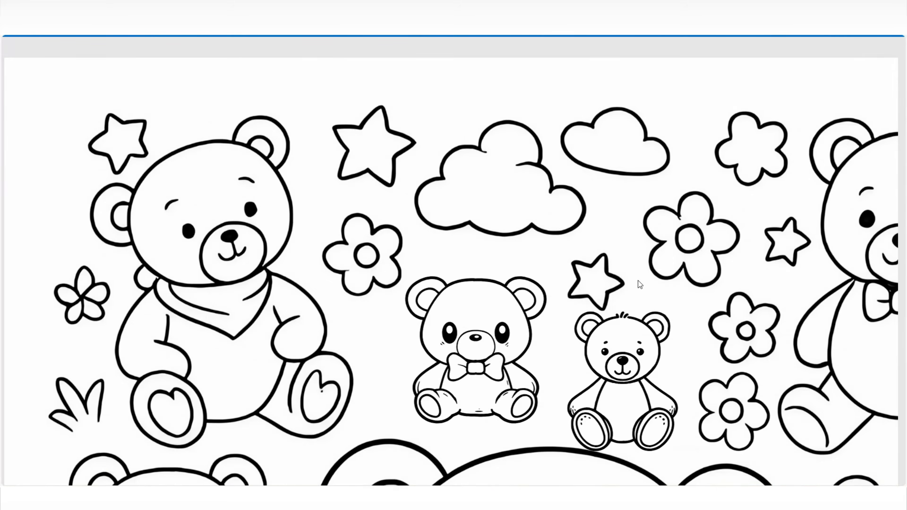
{"action": "scroll", "coordinate": [657, 283], "scroll_direction": "down", "scroll_amount": 2}
{"action": "scroll", "coordinate": [654, 284], "scroll_direction": "down", "scroll_amount": 15}
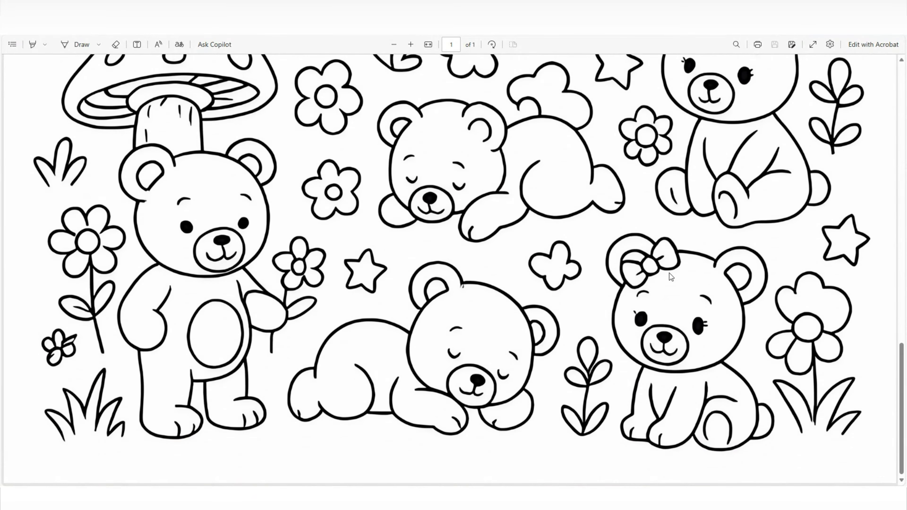
{"action": "scroll", "coordinate": [646, 279], "scroll_direction": "up", "scroll_amount": 20}
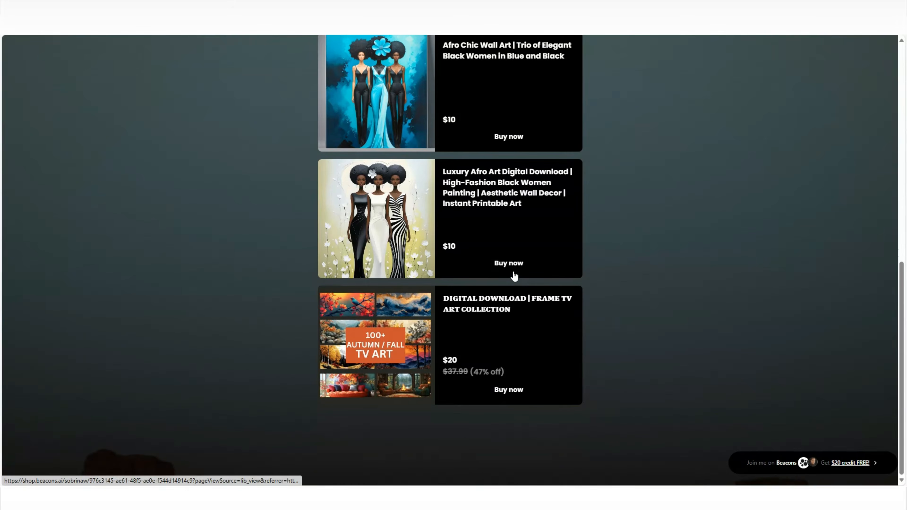
{"action": "scroll", "coordinate": [507, 275], "scroll_direction": "up", "scroll_amount": 10}
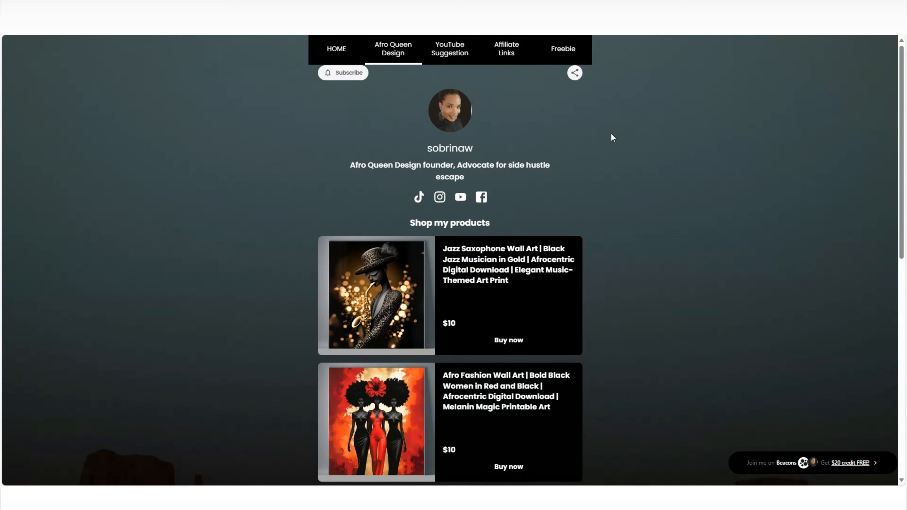
Step: Browse the digital wall art listings and their prices on the Afro Queen Design shop page
{"action": "scroll", "coordinate": [577, 135], "scroll_direction": "down", "scroll_amount": 2}
{"action": "scroll", "coordinate": [578, 135], "scroll_direction": "up", "scroll_amount": 2}
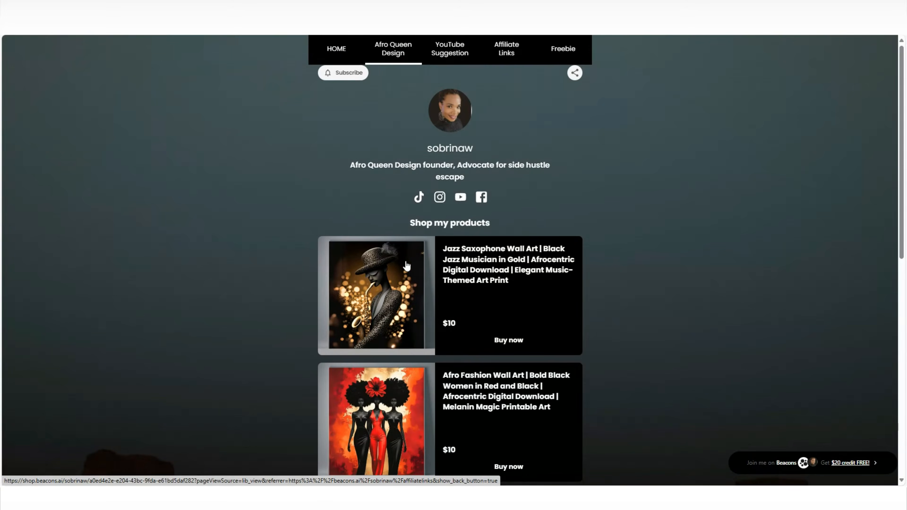
{"action": "scroll", "coordinate": [432, 253], "scroll_direction": "down", "scroll_amount": 5}
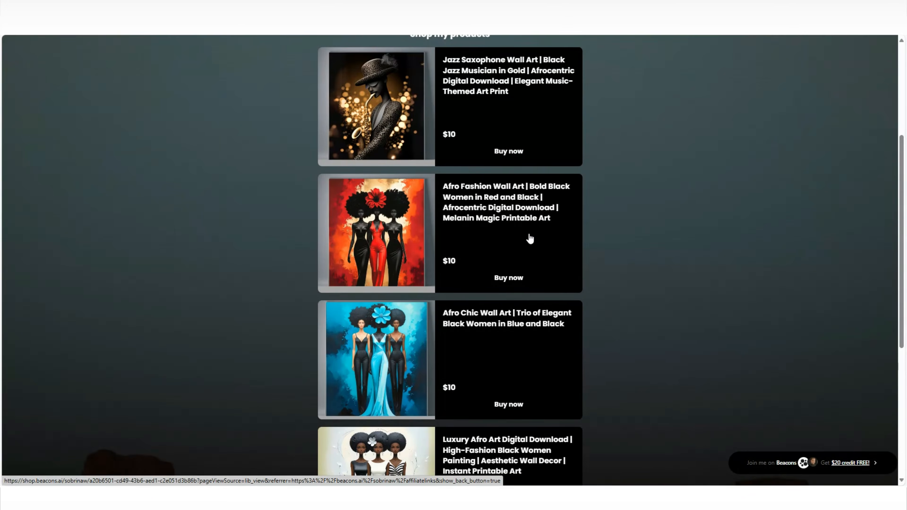
{"action": "scroll", "coordinate": [525, 247], "scroll_direction": "down", "scroll_amount": 5}
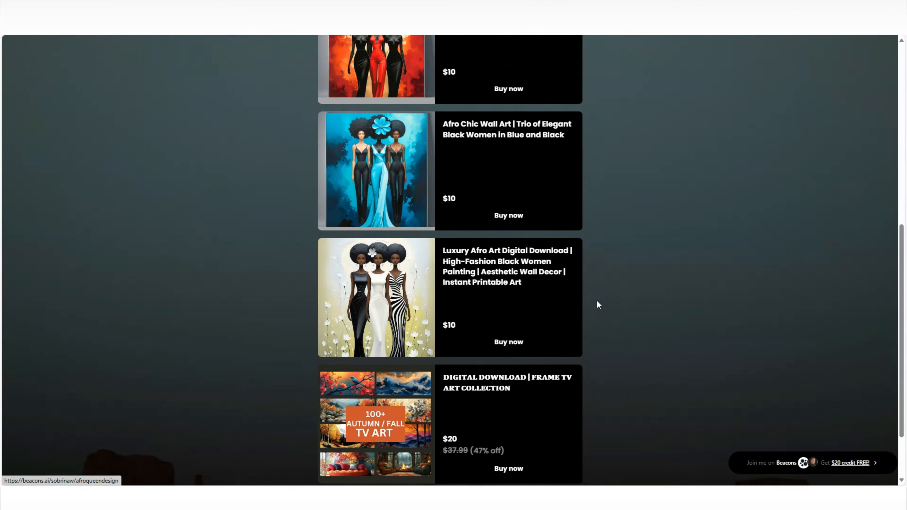
{"action": "scroll", "coordinate": [596, 300], "scroll_direction": "up", "scroll_amount": 10}
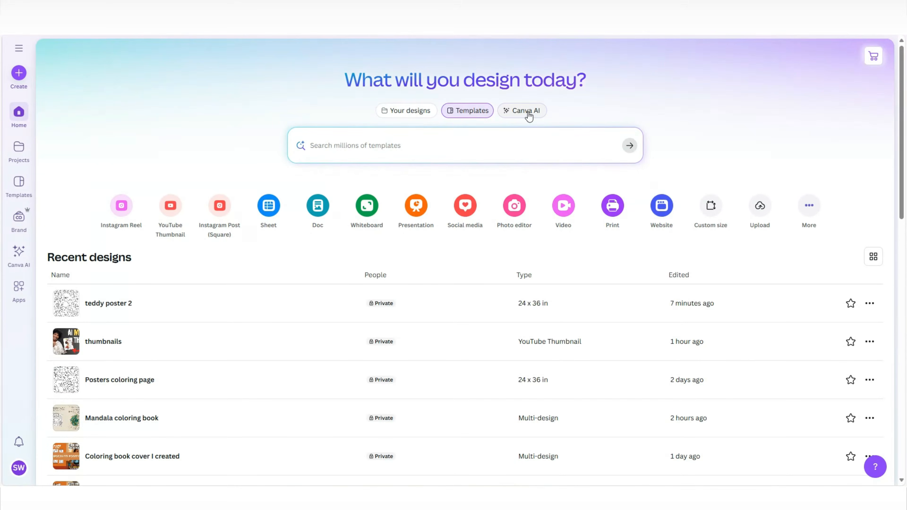
Step: With Canva AI, generate a 1:1 image of a vertical 24x36 inch blank white poster frame in a cozy, colorful children's playroom
{"action": "left_click", "coordinate": [526, 111]}
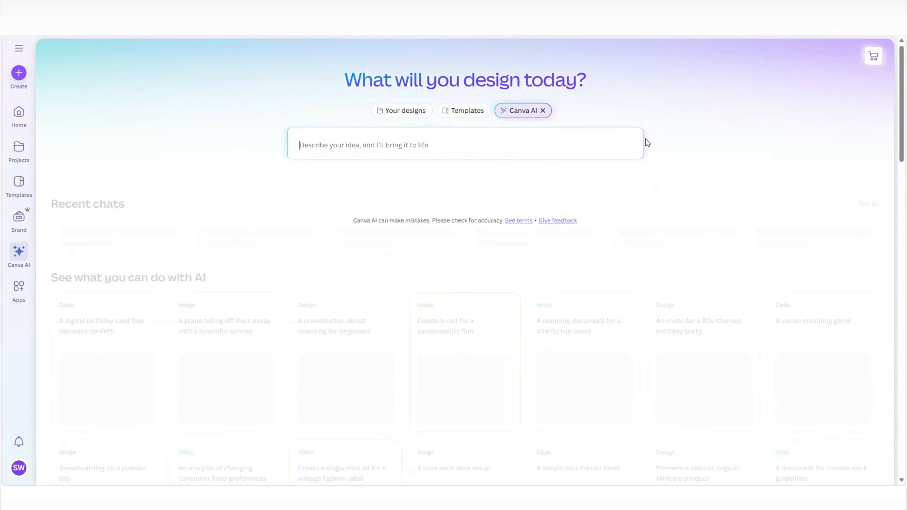
{"action": "left_click", "coordinate": [360, 207]}
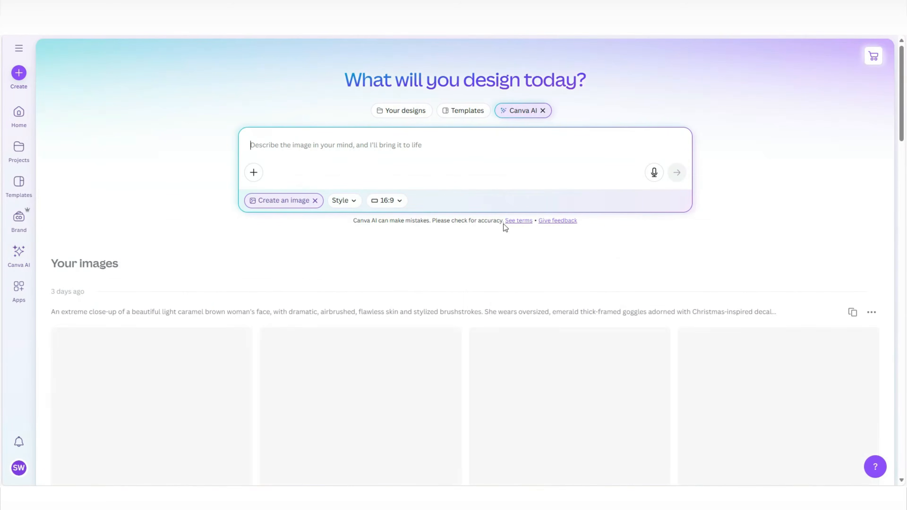
{"action": "left_click", "coordinate": [331, 307]}
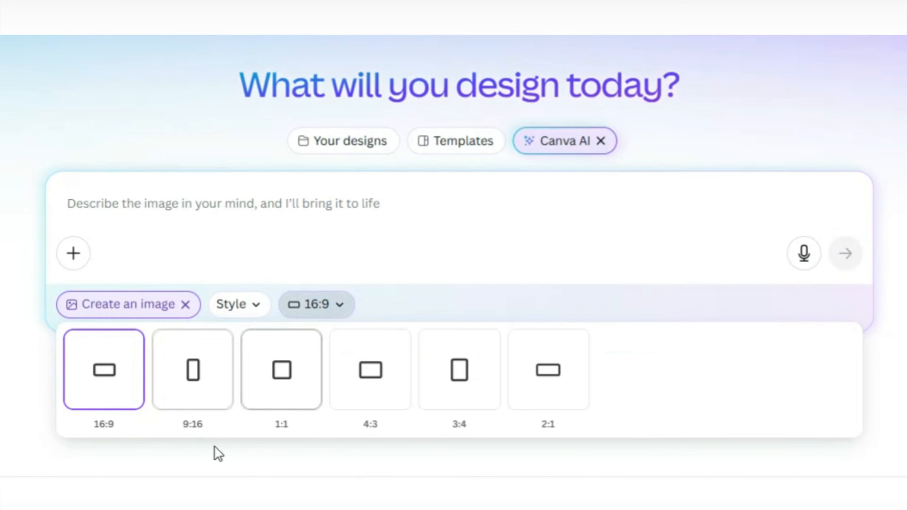
{"action": "left_click", "coordinate": [293, 397]}
{"action": "type", "text": "A vertical 24x36 inch blank white poster frame hanging on the wall in a cozy and colorful children's playroom. The room features a soft pastel color palette with a light wooden floor, a fluffy rug, a small bookshelf with toys, and a table with crayons and coloring books. Natural light streams through a nearby window. The frame is centered and clearly visible, with enough space around it to drop in a poster design. Clean, high-resolution, realistic shadows, styled for a kids’ decor product listing"}
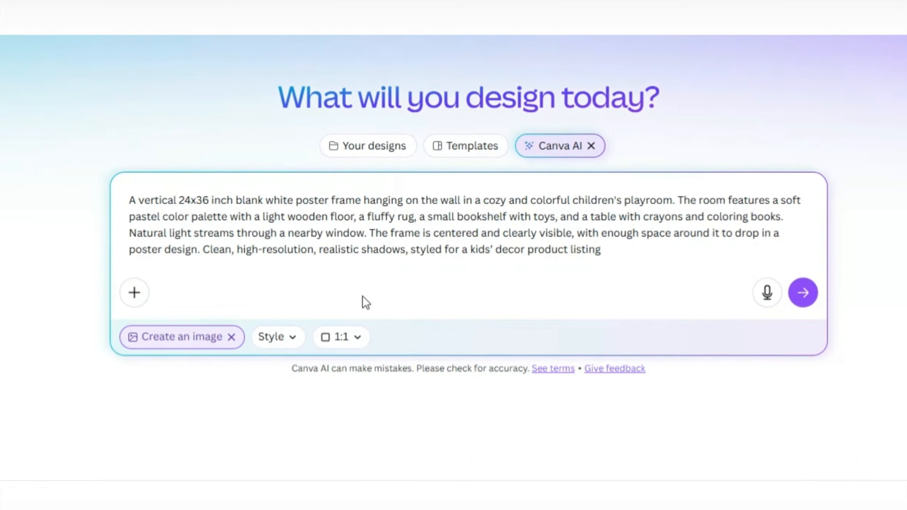
{"action": "left_click", "coordinate": [803, 294]}
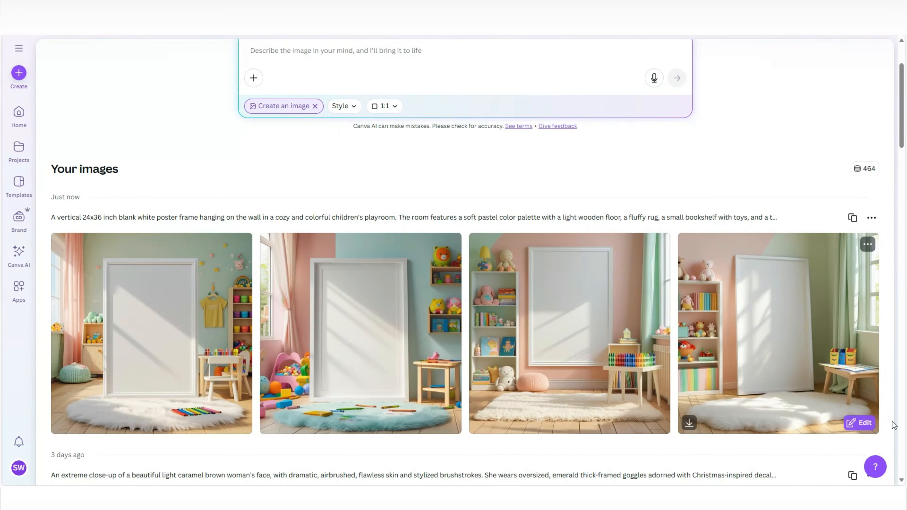
Step: Open the third playroom image in a design, add a square frame element, and stretch it to cover the blank poster area
{"action": "left_click", "coordinate": [623, 322]}
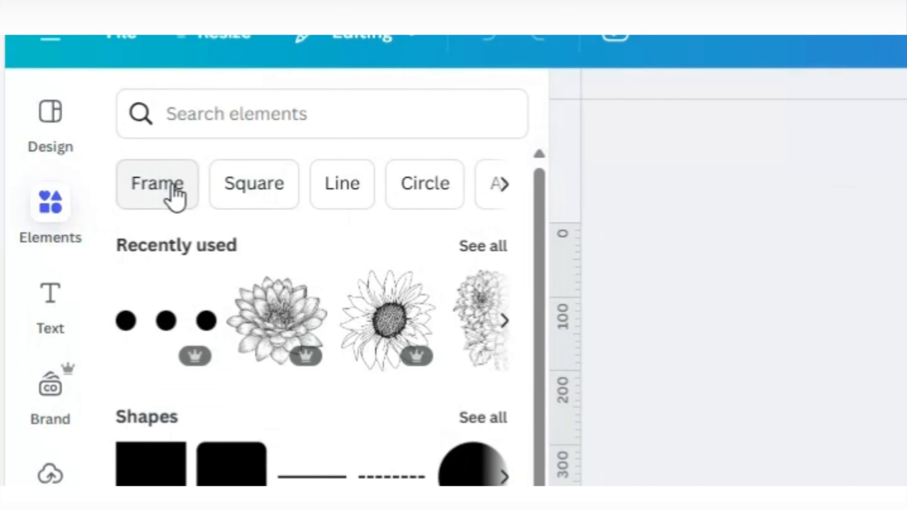
{"action": "left_click", "coordinate": [175, 198]}
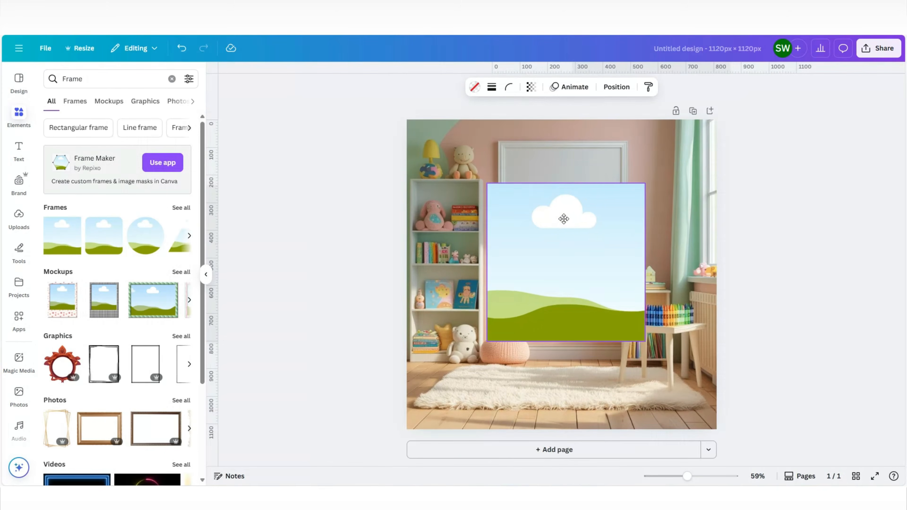
{"action": "left_click_drag", "start_coordinate": [564, 219], "coordinate": [568, 204]}
{"action": "left_click_drag", "start_coordinate": [649, 168], "coordinate": [598, 219]}
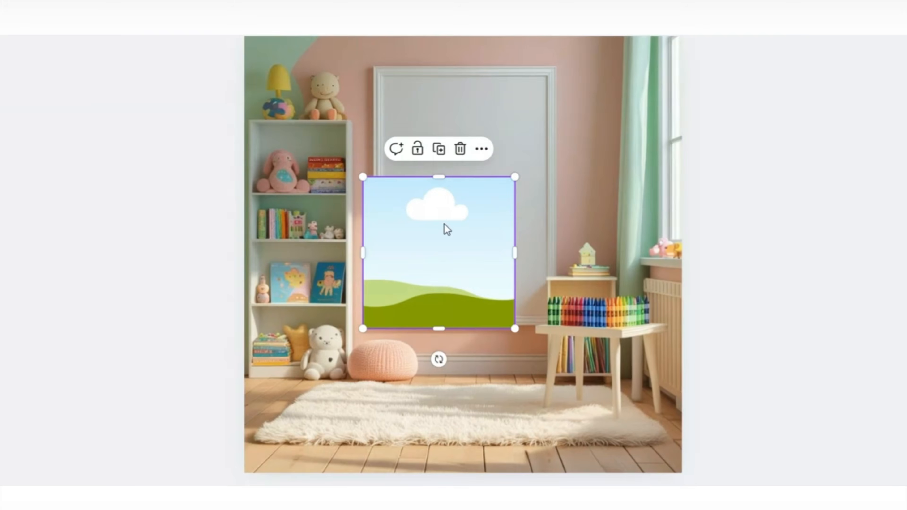
{"action": "left_click_drag", "start_coordinate": [444, 223], "coordinate": [463, 121]}
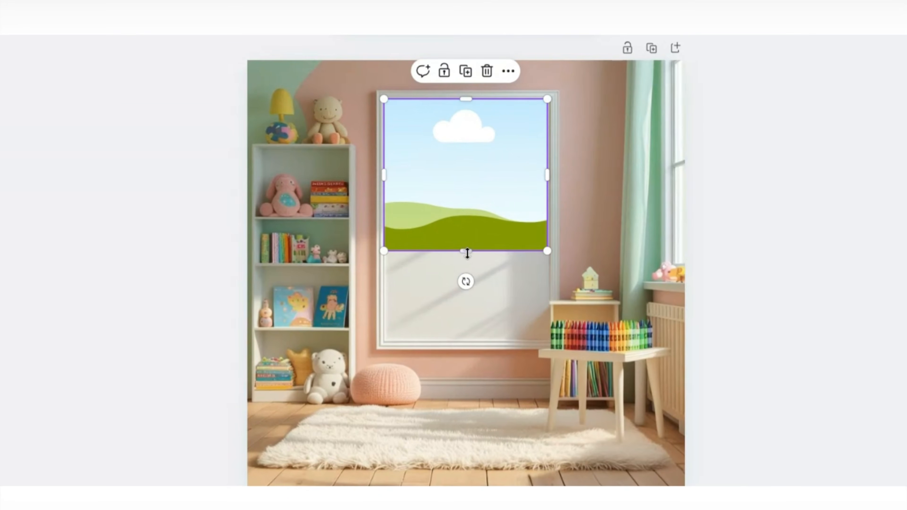
{"action": "left_click_drag", "start_coordinate": [467, 252], "coordinate": [475, 339]}
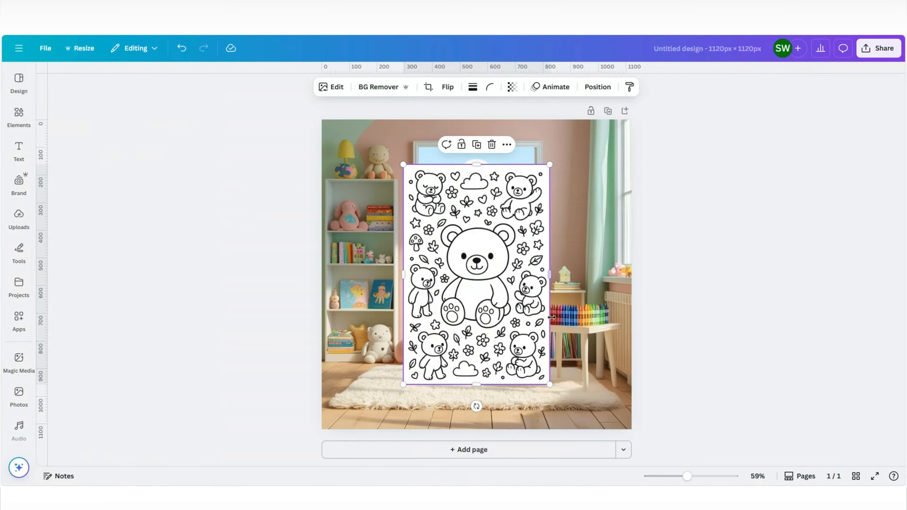
Step: Shrink the black-and-white teddy coloring page and place it inside the frame on the playroom wall
{"action": "left_click_drag", "start_coordinate": [551, 384], "coordinate": [513, 329]}
{"action": "left_click_drag", "start_coordinate": [475, 280], "coordinate": [490, 261]}
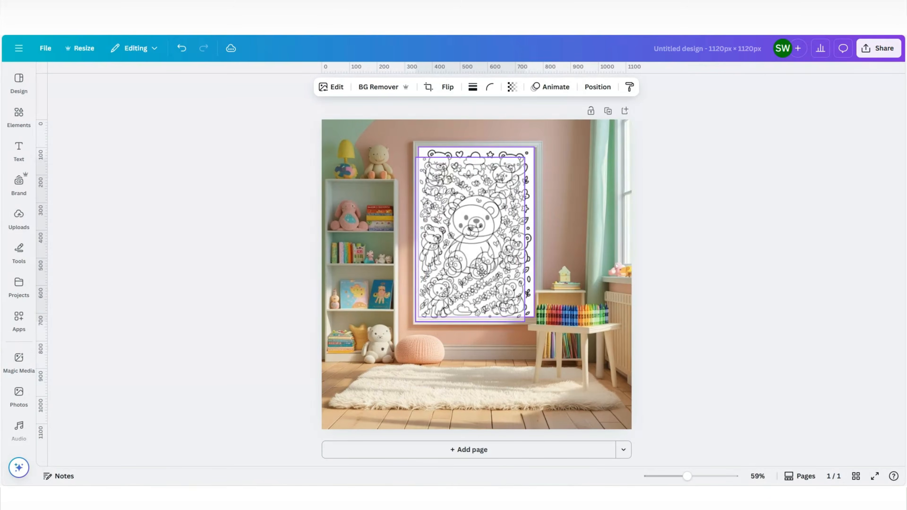
{"action": "left_click", "coordinate": [845, 218]}
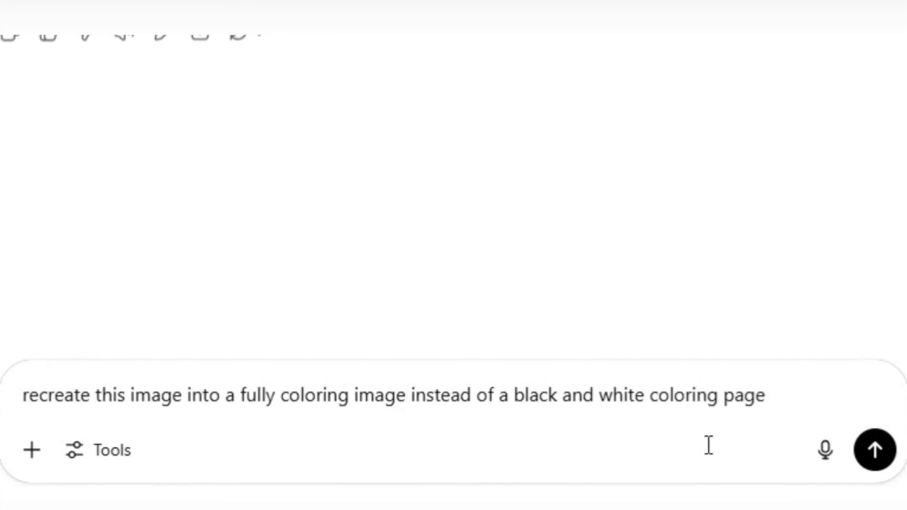
Step: In ChatGPT, send "recreate this image into a fully coloring image instead of a black and white coloring page:" followed by the copied text
{"action": "type", "text": ":"}
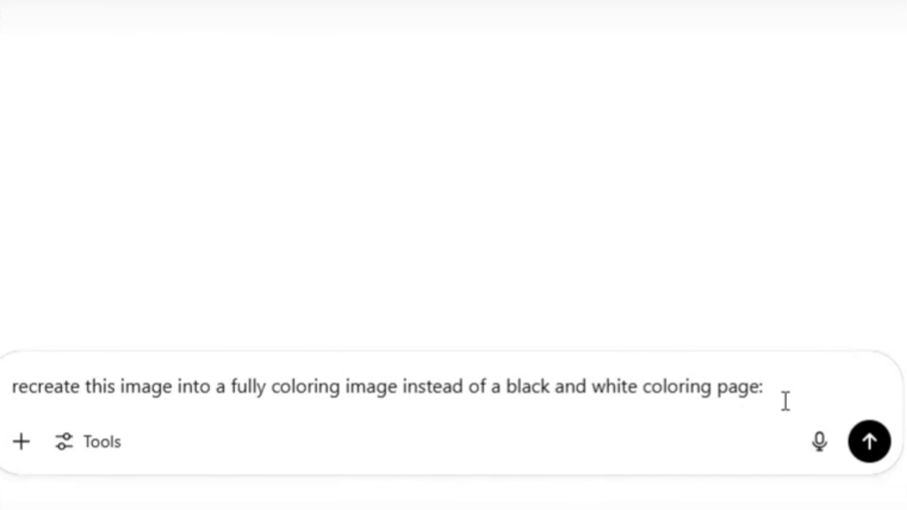
{"action": "right_click", "coordinate": [800, 379]}
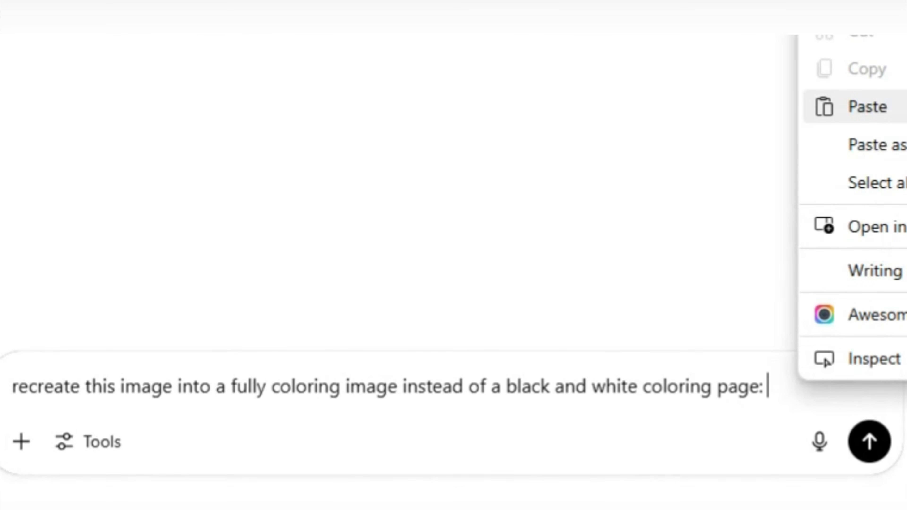
{"action": "left_click", "coordinate": [867, 107]}
{"action": "left_click", "coordinate": [876, 445]}
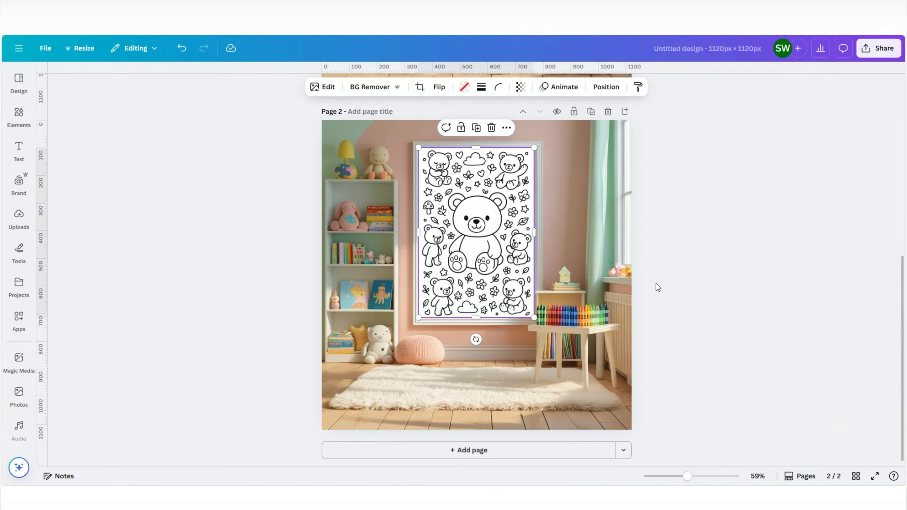
Step: Back in Canva, replace the black-and-white image in page 2's poster frame with the full-color teddy bear image
{"action": "scroll", "coordinate": [707, 278], "scroll_direction": "up", "scroll_amount": 10}
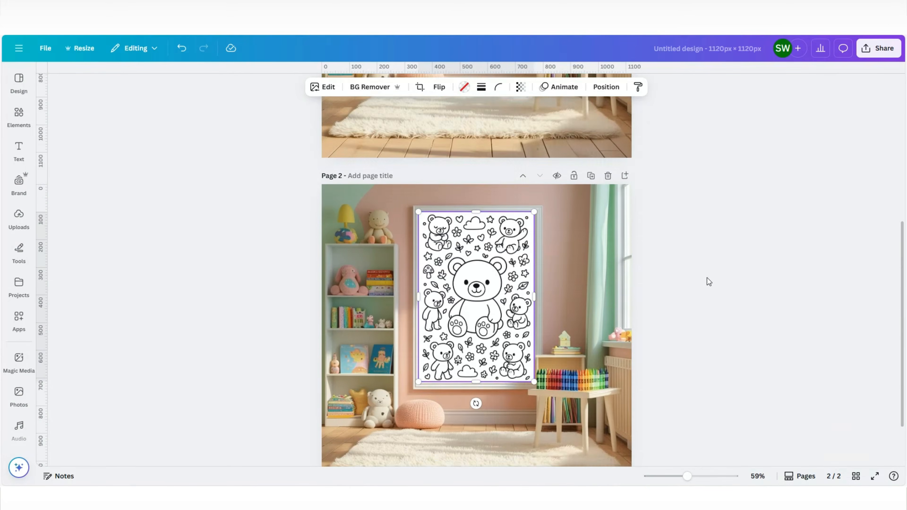
{"action": "scroll", "coordinate": [684, 267], "scroll_direction": "down", "scroll_amount": 8}
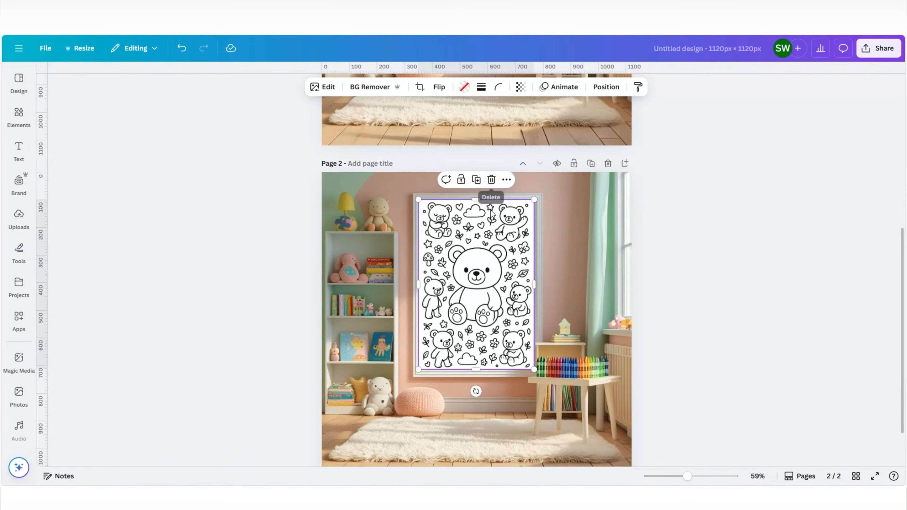
{"action": "left_click", "coordinate": [506, 179]}
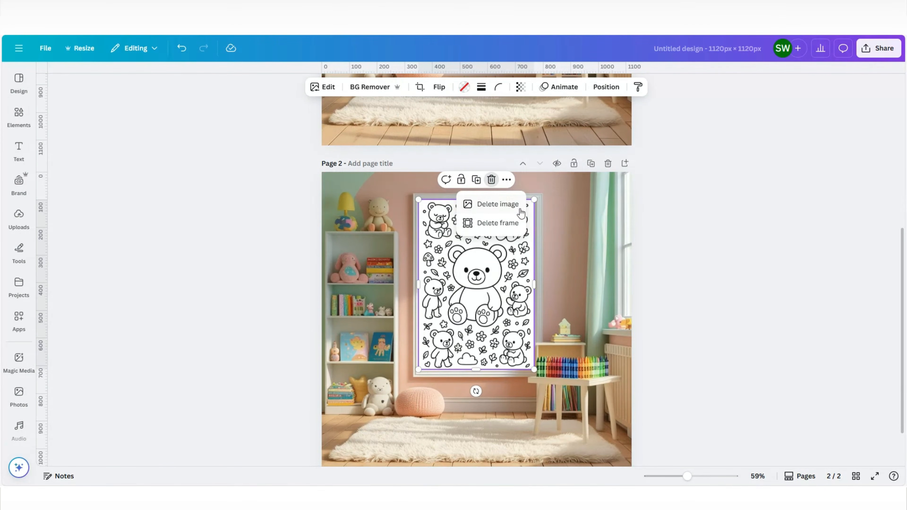
{"action": "left_click", "coordinate": [497, 203]}
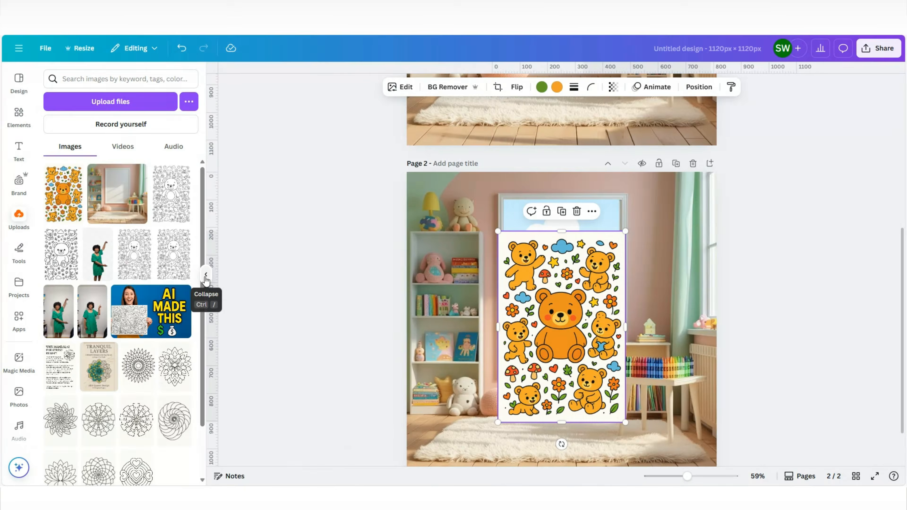
{"action": "left_click", "coordinate": [202, 297]}
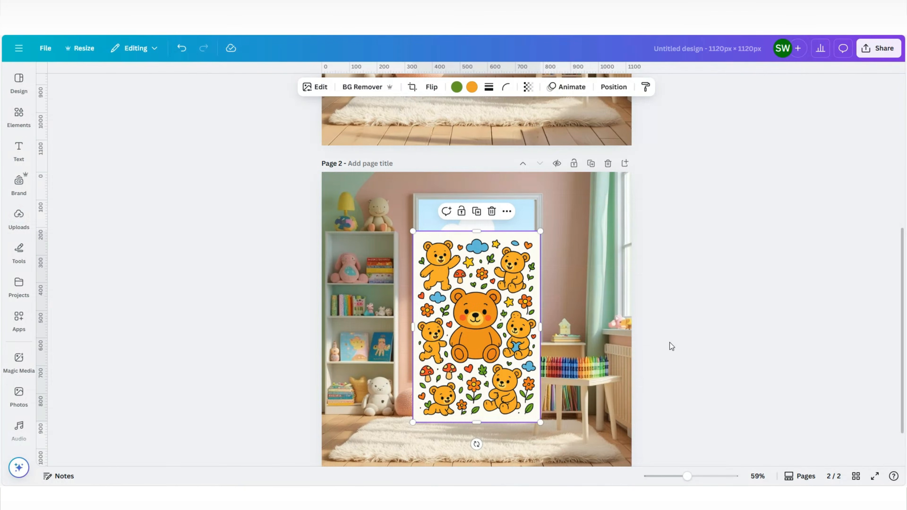
{"action": "left_click_drag", "start_coordinate": [493, 309], "coordinate": [475, 304]}
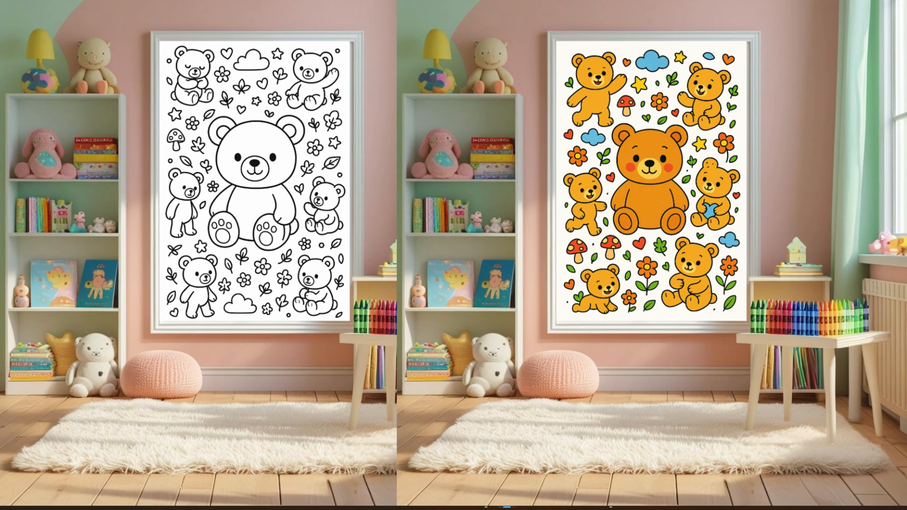